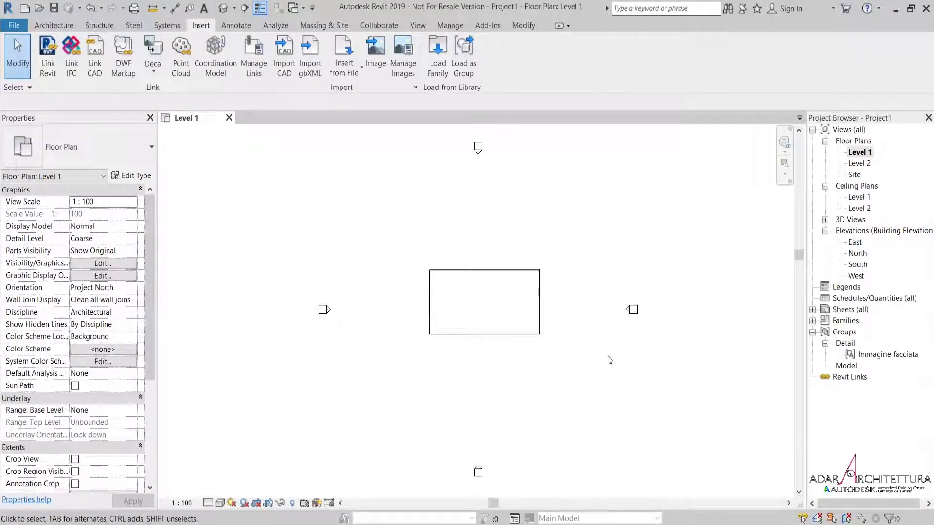
Place a door and an M_Fixed 0915 x 1830mm window in the room's top wall.
click(52, 26)
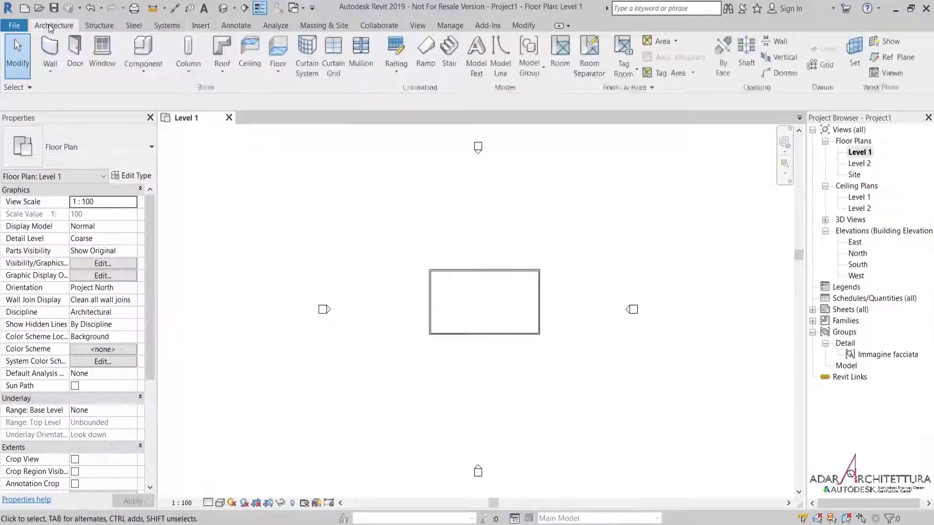
click(75, 54)
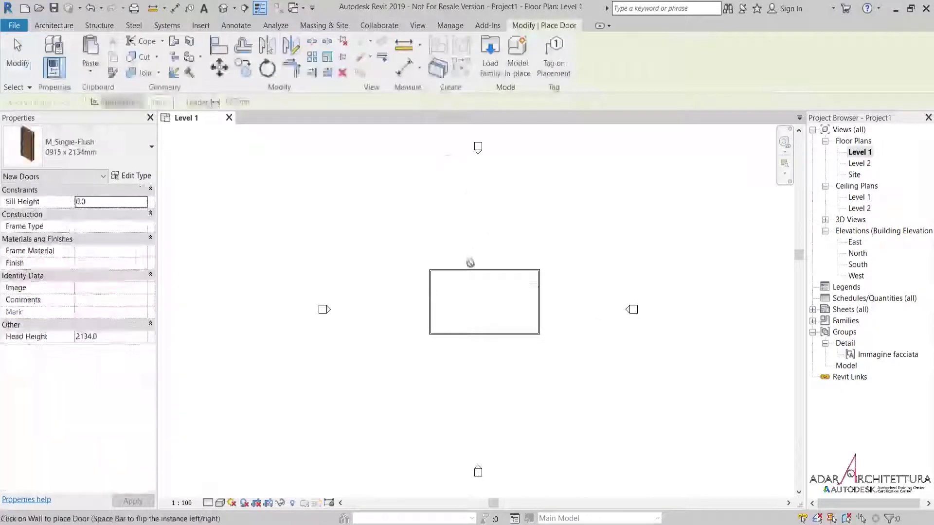
click(54, 25)
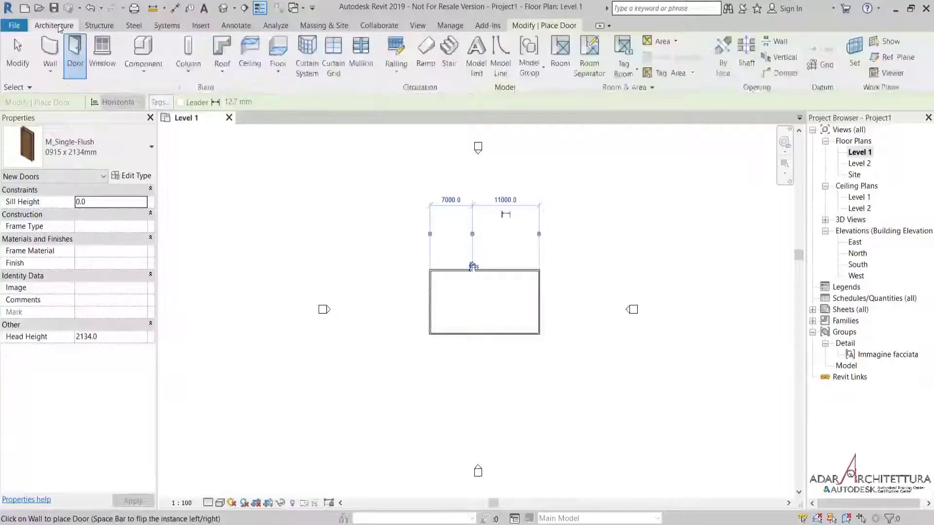
click(102, 53)
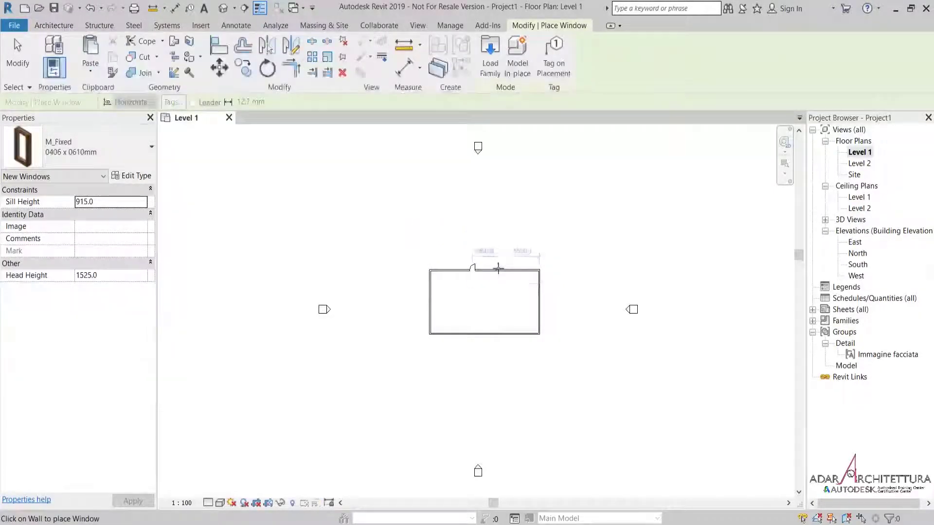
click(78, 146)
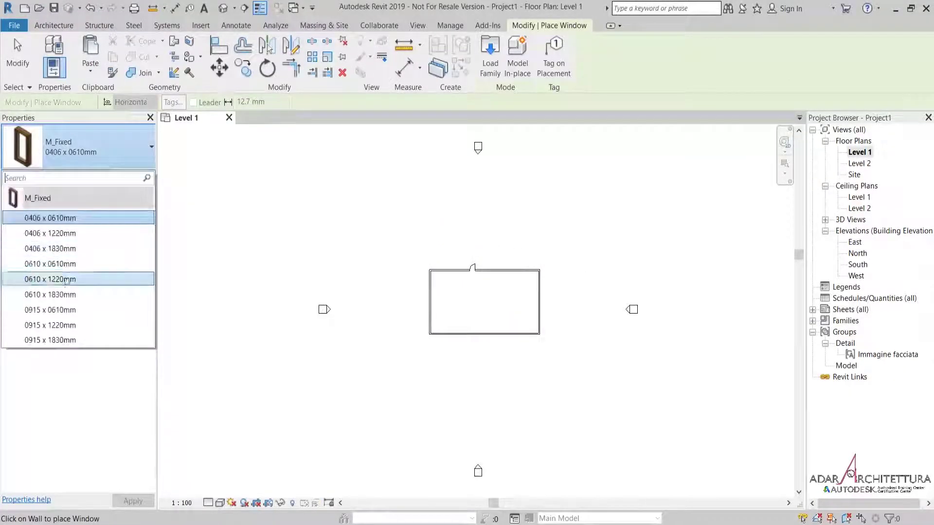
click(72, 341)
scroll(571, 273, up, 1)
scroll(529, 265, up, 5)
scroll(507, 293, up, 1)
click(515, 297)
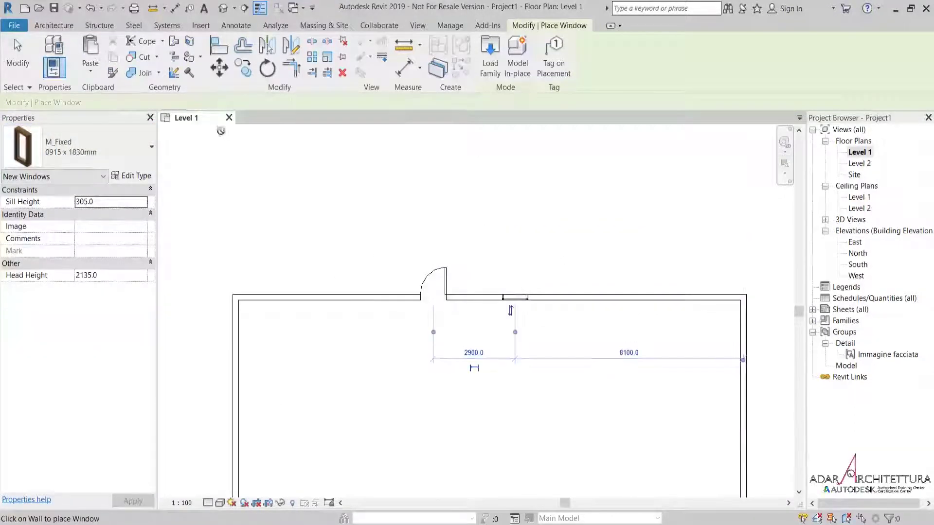
click(21, 66)
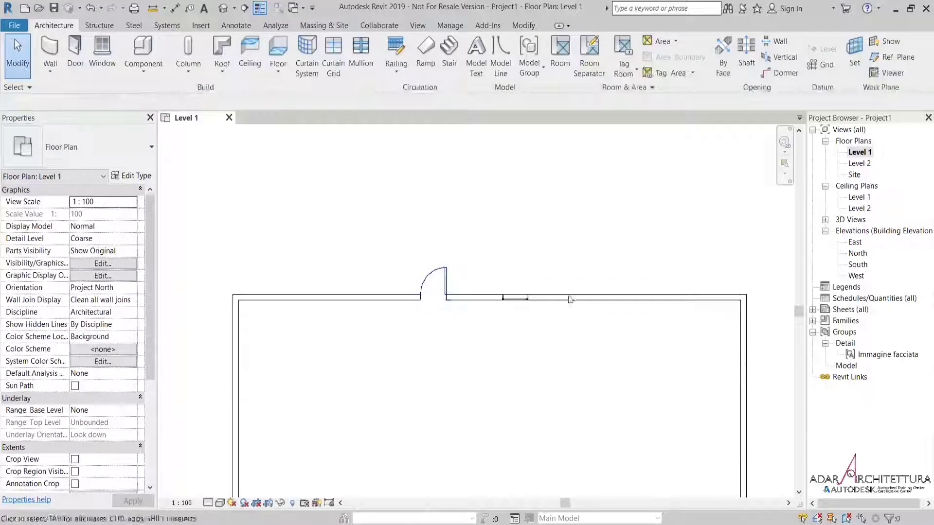
Open the View Range settings for the Level 1 floor plan.
scroll(353, 175, down, 2)
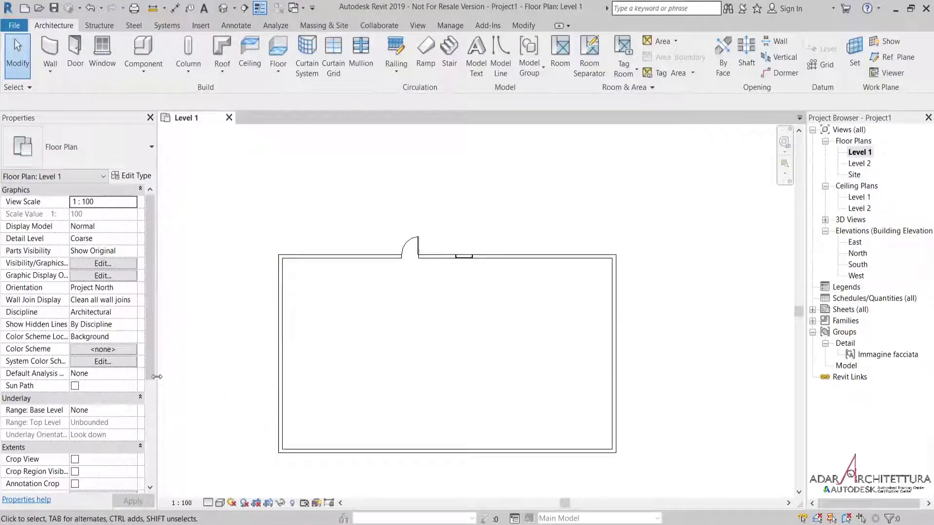
scroll(110, 373, down, 3)
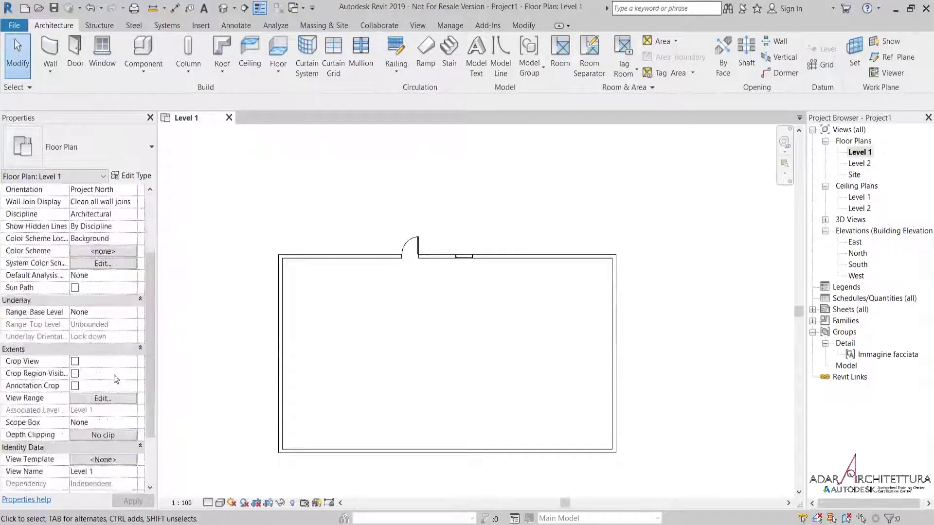
click(103, 398)
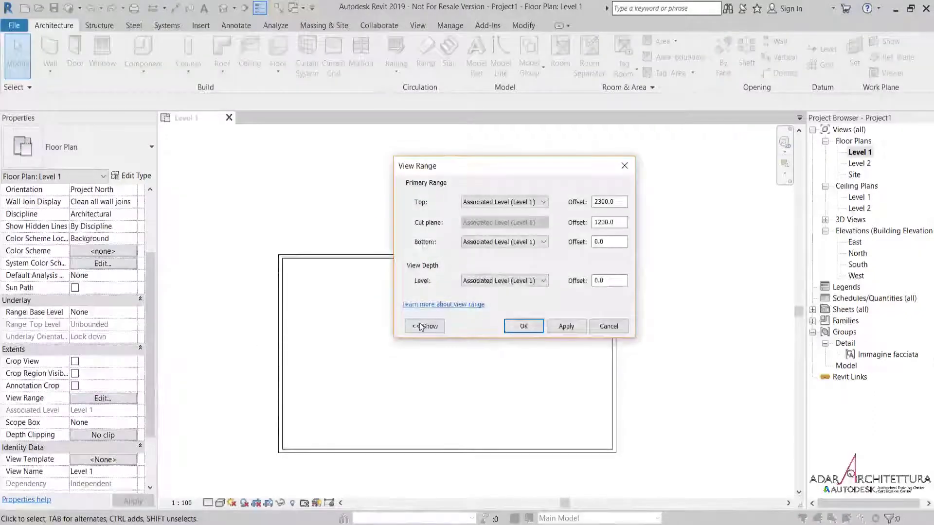
Show the view range diagram (top 2300, cut plane 1200, bottom and depth 0), then close unchanged.
click(425, 326)
mouse_move(419, 172)
mouse_down()
mouse_move(585, 43)
mouse_move(548, 42)
mouse_up()
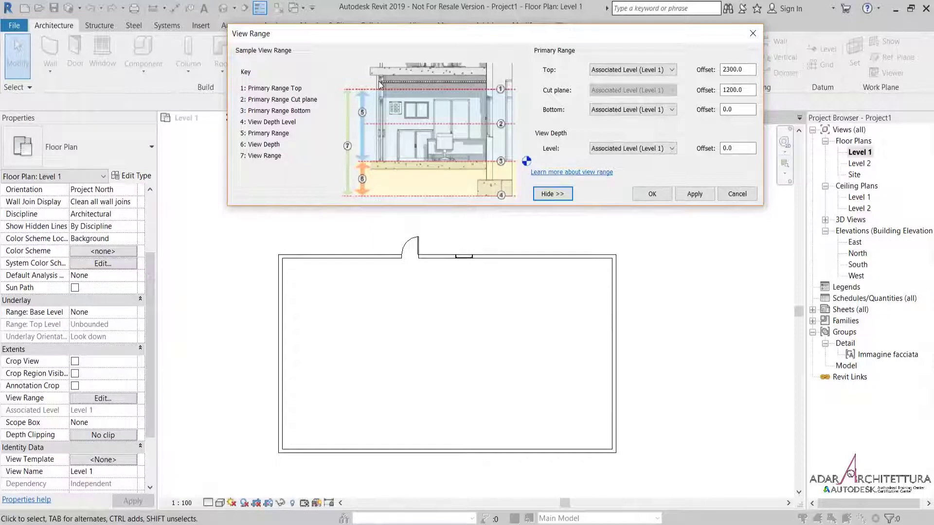
click(755, 33)
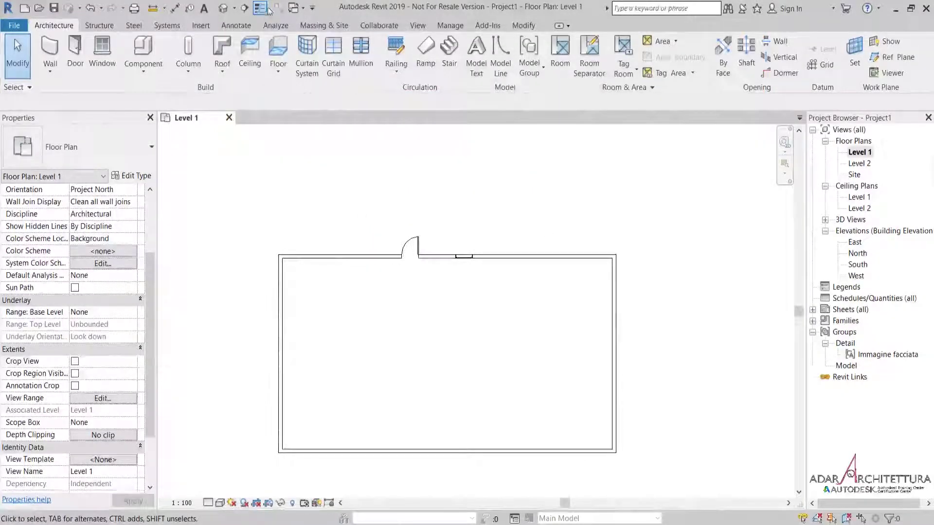
Place the Applique murale wall light on the top wall at 1800 elevation.
click(143, 54)
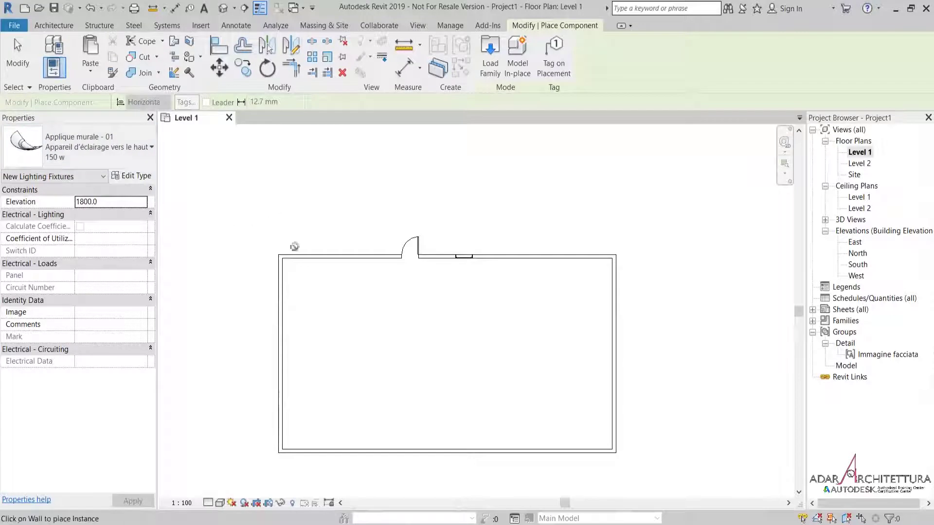
click(329, 261)
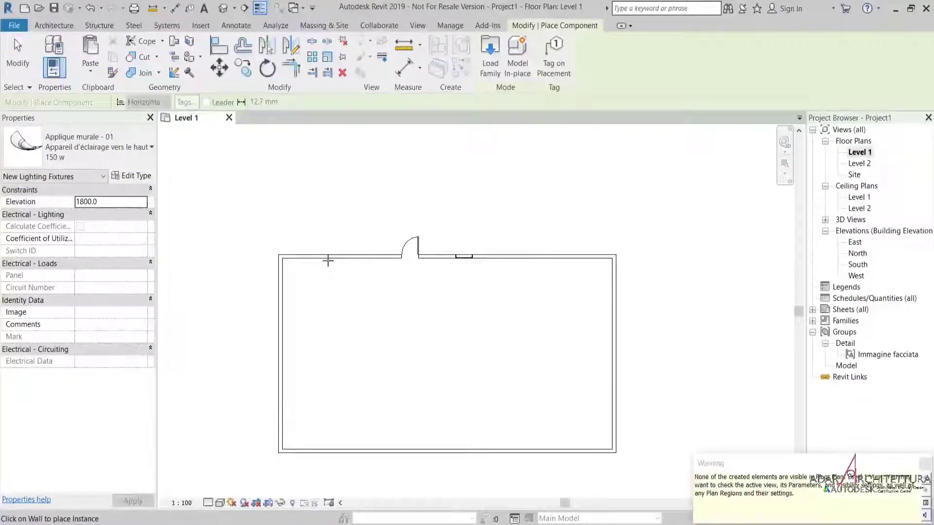
scroll(327, 261, up, 1)
scroll(327, 261, up, 1)
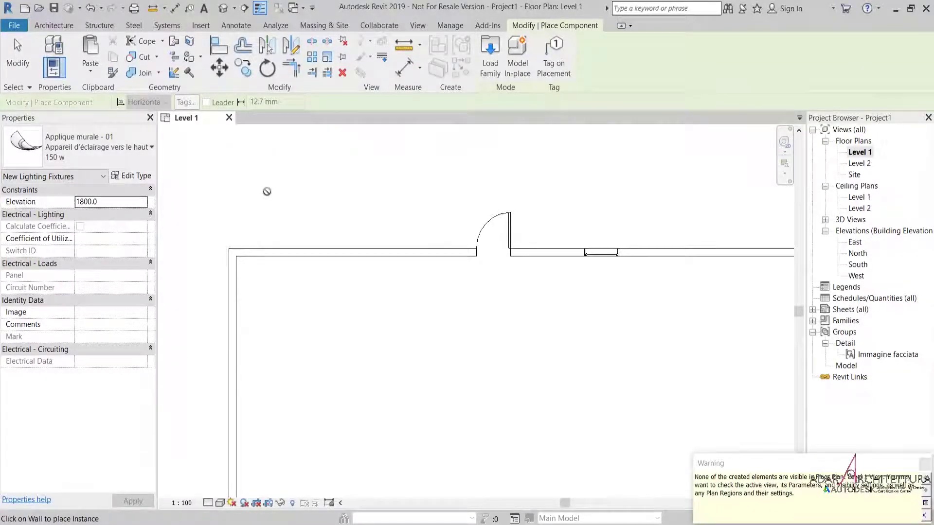
Draw a section line left-to-right across the room and open the Section 1 view.
click(19, 54)
scroll(396, 188, down, 3)
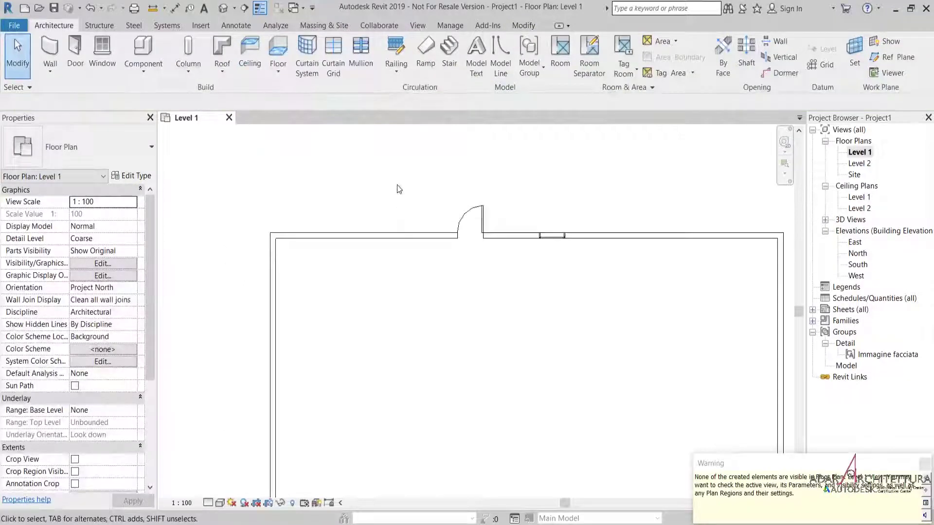
click(248, 11)
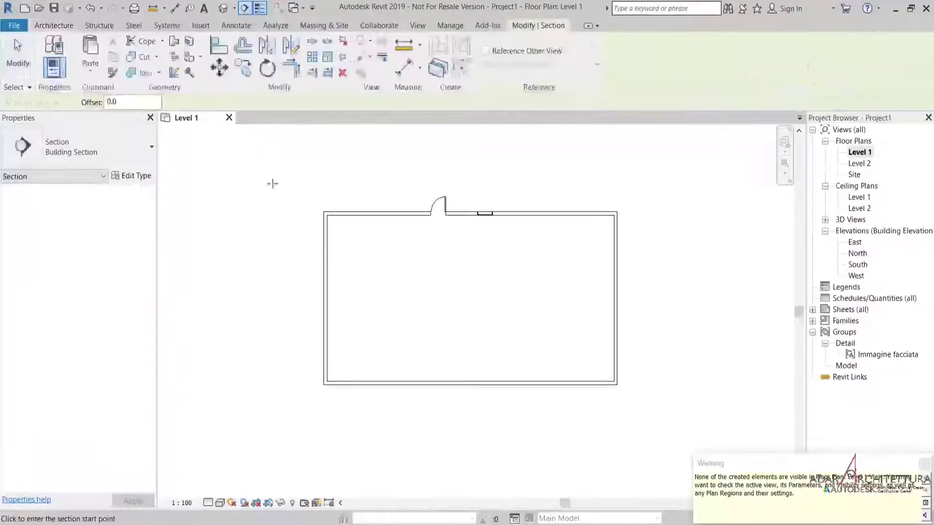
click(280, 263)
click(660, 256)
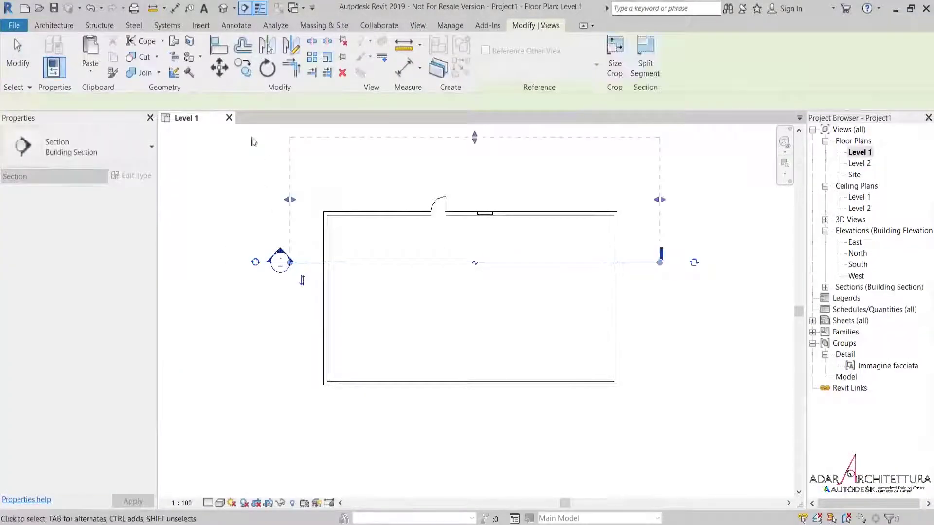
click(228, 222)
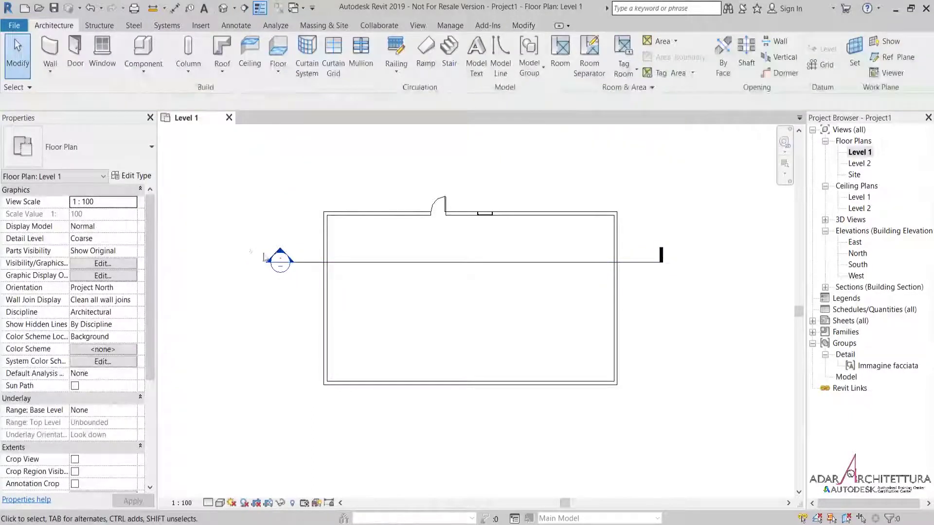
double_click(277, 259)
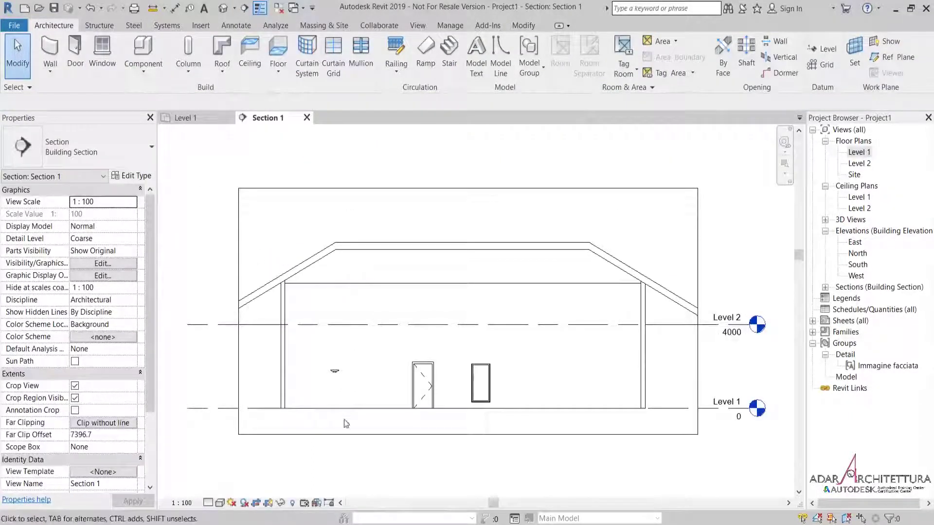
scroll(340, 407, up, 4)
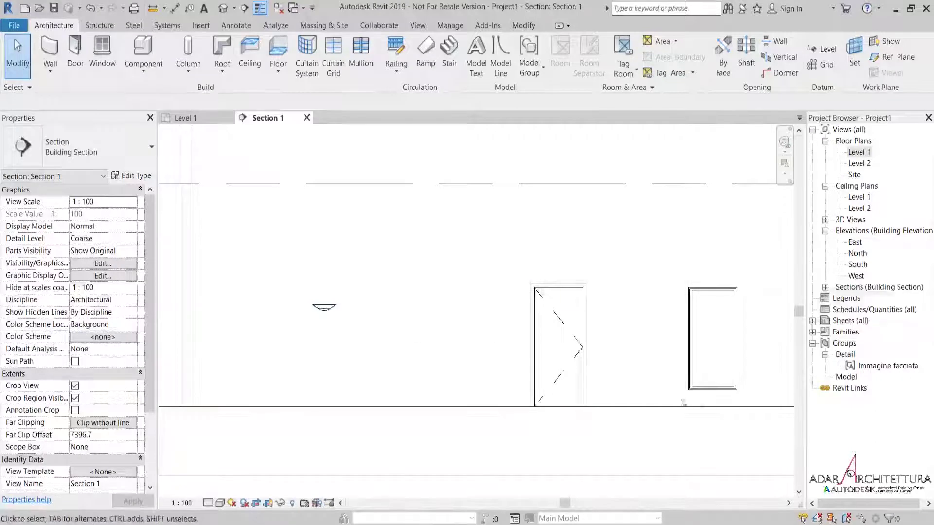
Set the fixed window's sill height to 500, check the wall light, and return to Level 1.
click(714, 341)
click(123, 214)
text(500)
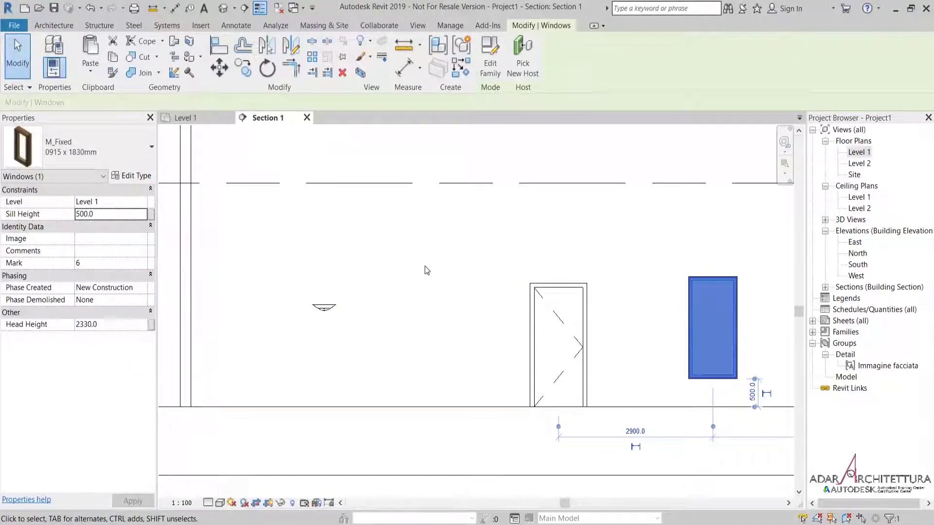
click(421, 273)
click(324, 308)
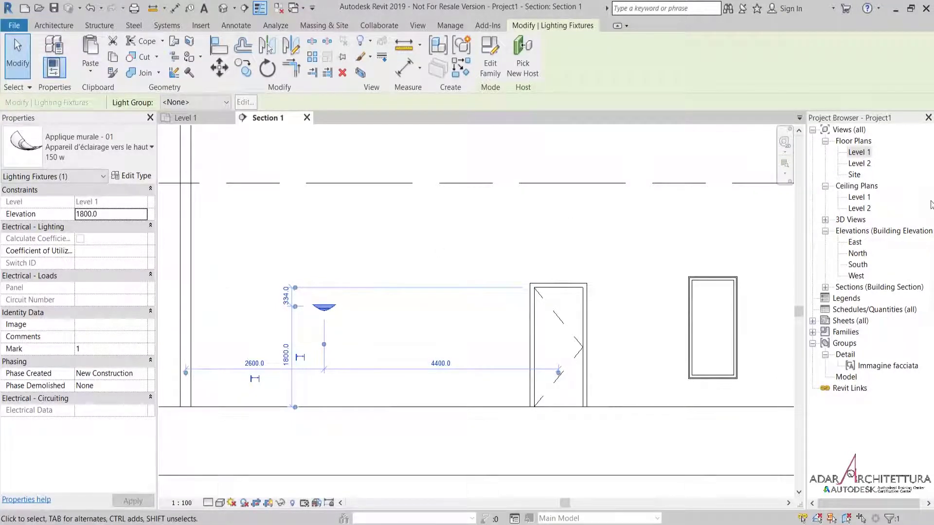
double_click(864, 153)
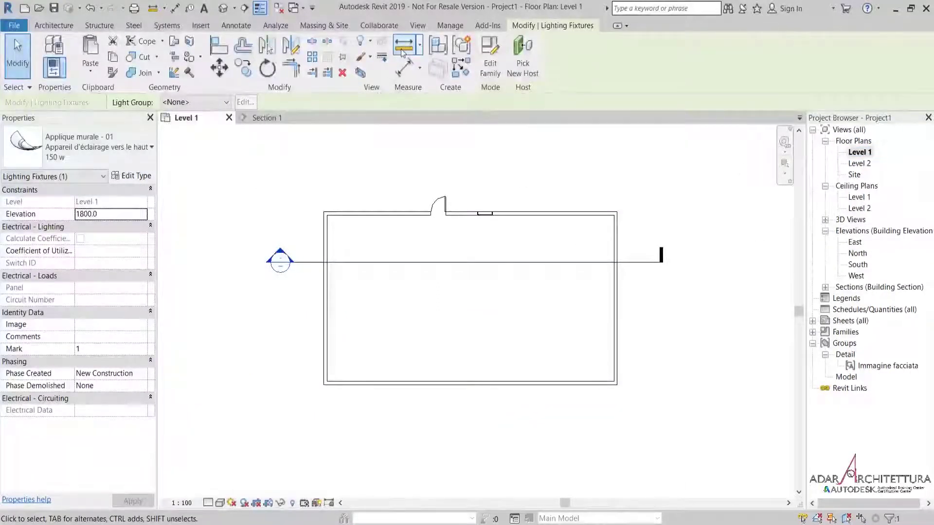
Start a Plan Region from the View tab's Plan Views menu.
click(418, 25)
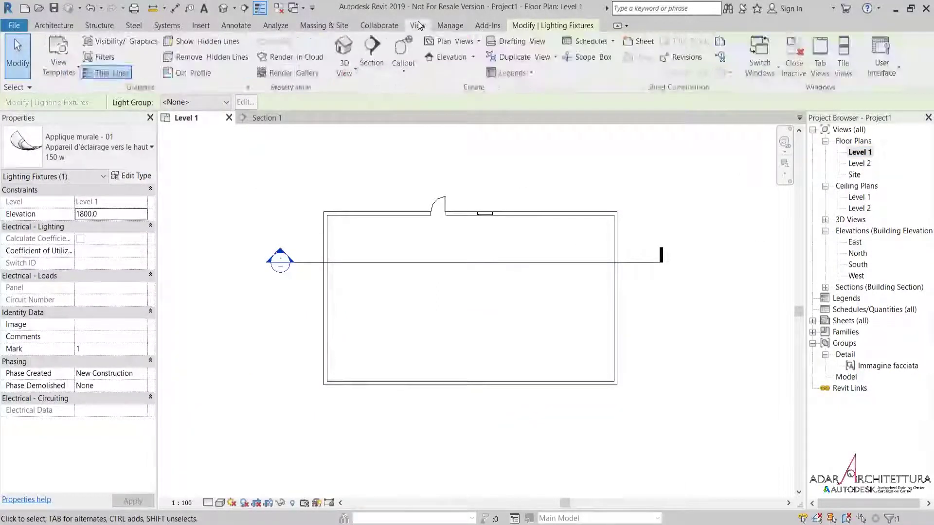
click(472, 42)
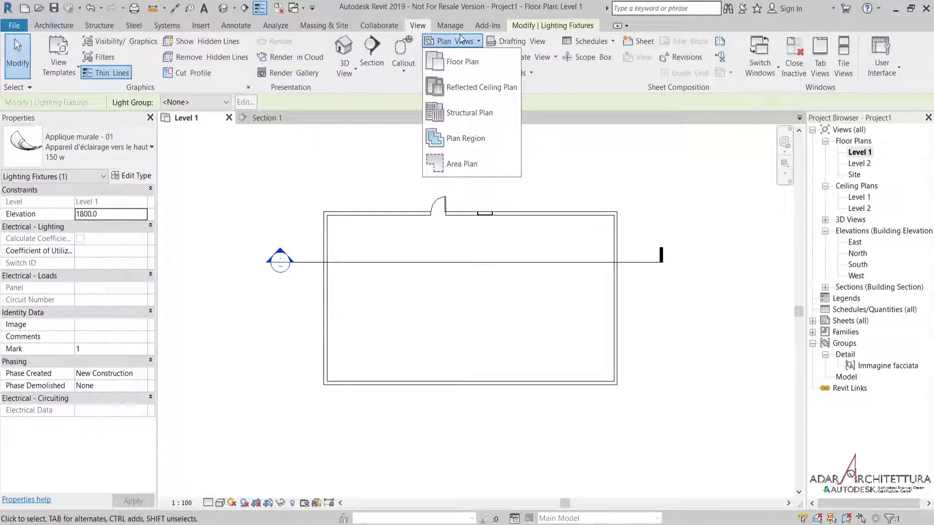
mouse_move(465, 139)
click(457, 139)
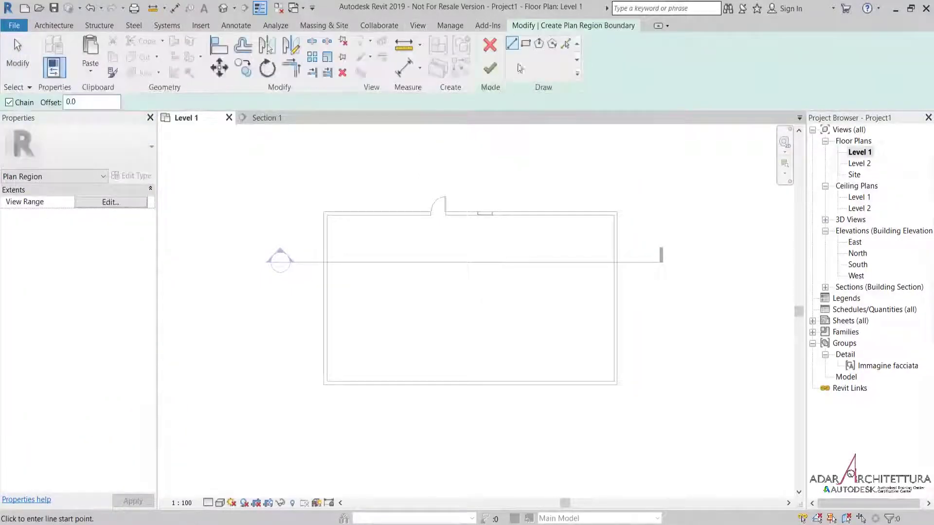
Sketch a roughly 2600 by 900 rectangle inside the top-left wall corner, covering the wall light.
click(527, 42)
scroll(326, 215, up, 2)
scroll(341, 215, up, 2)
scroll(314, 219, up, 1)
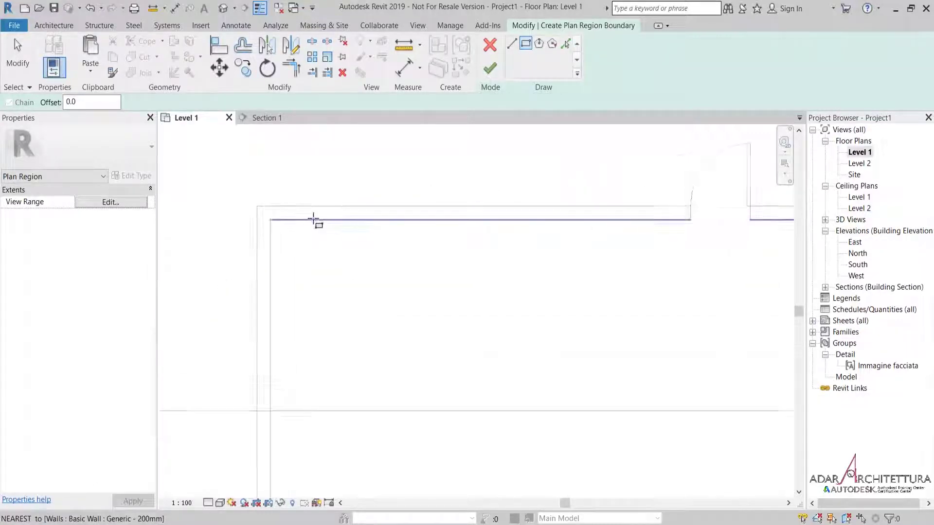
click(314, 220)
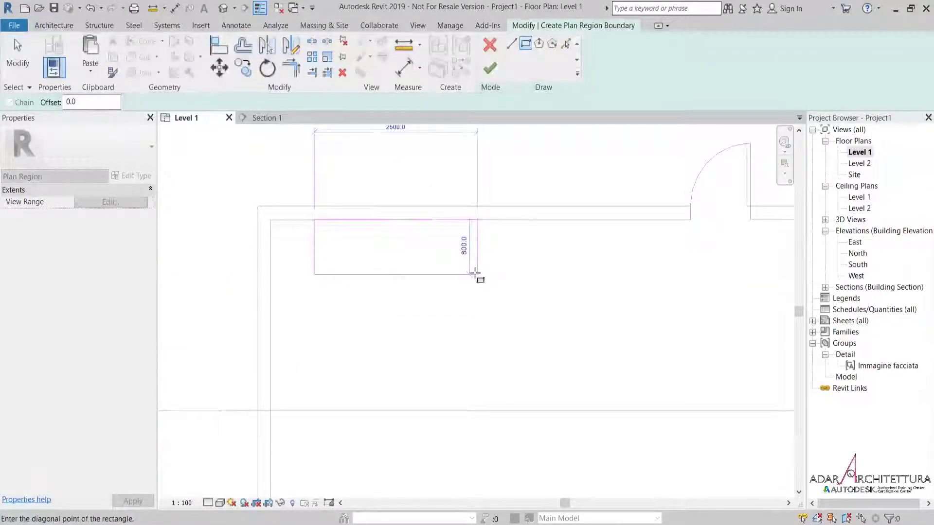
click(484, 281)
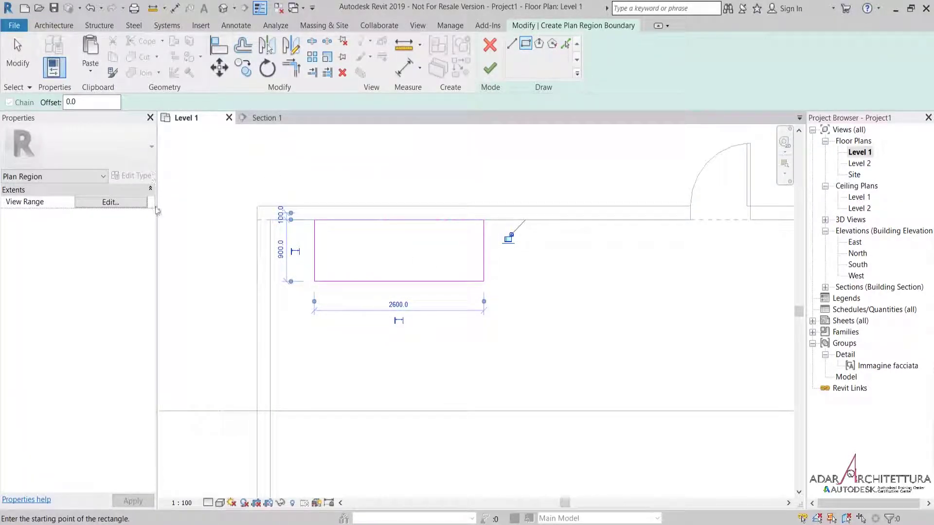
key(Escape)
key(Escape)
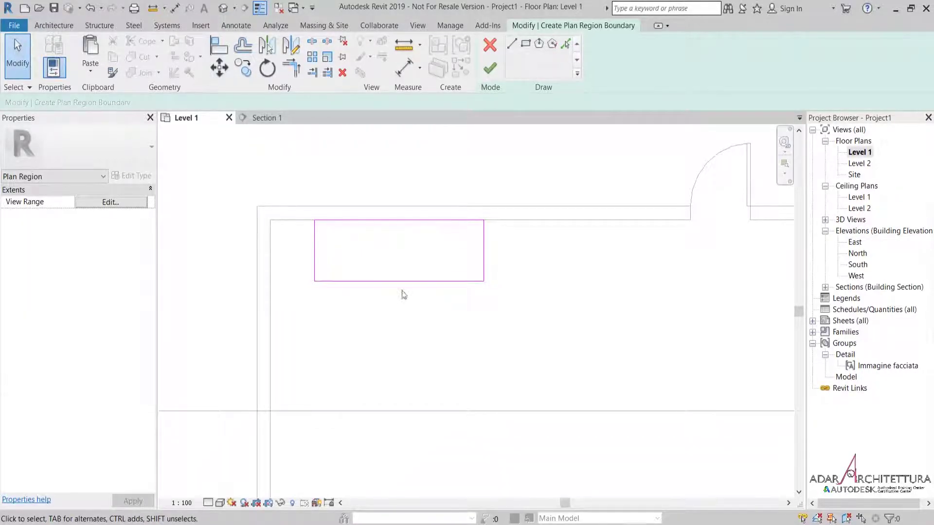
scroll(426, 262, down, 2)
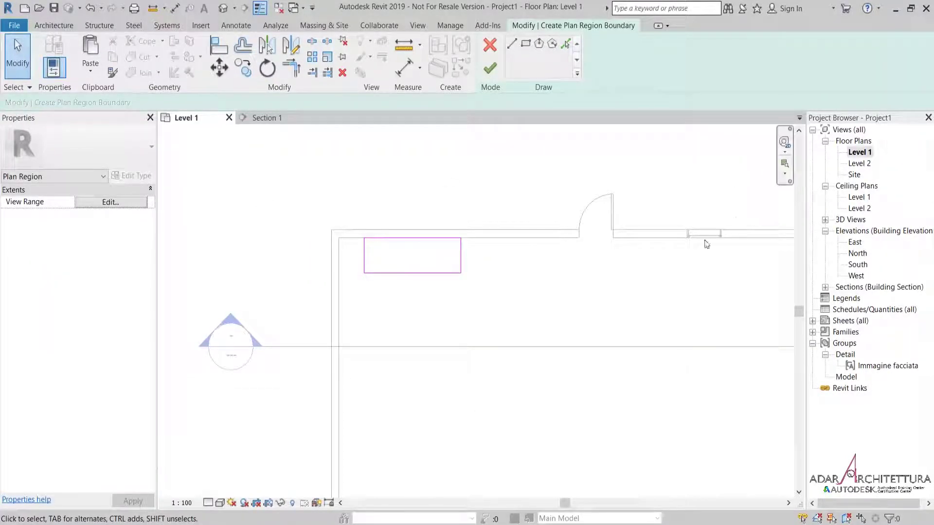
Set the plan region's View Range cut plane offset to 1900 and apply it.
click(113, 202)
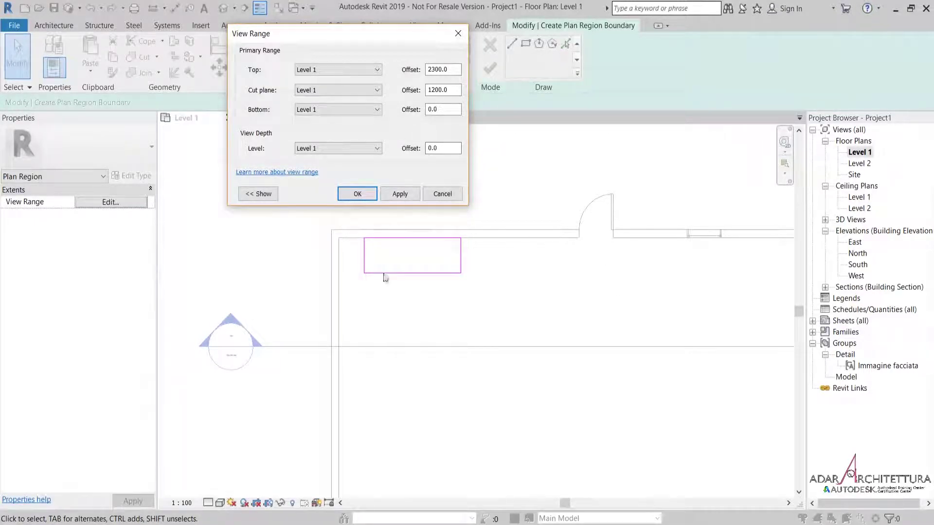
double_click(457, 86)
text(1800)
click(400, 194)
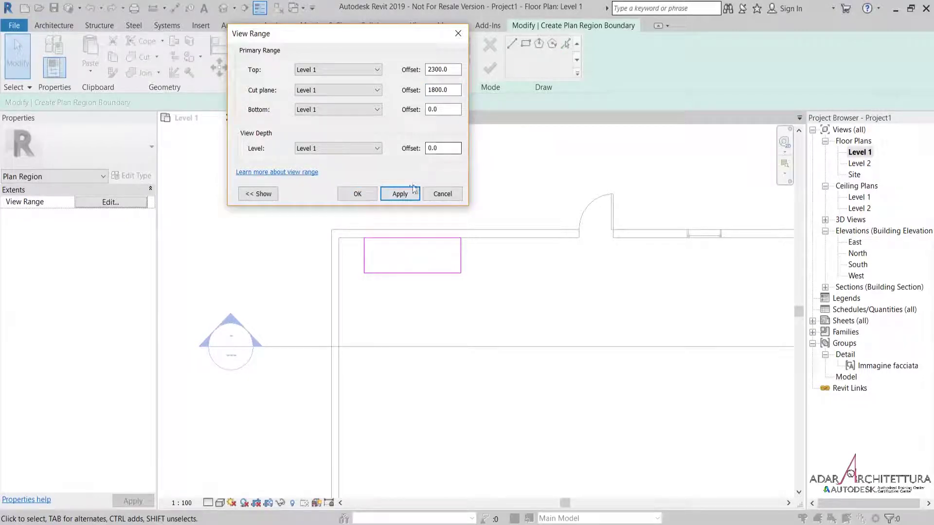
click(437, 89)
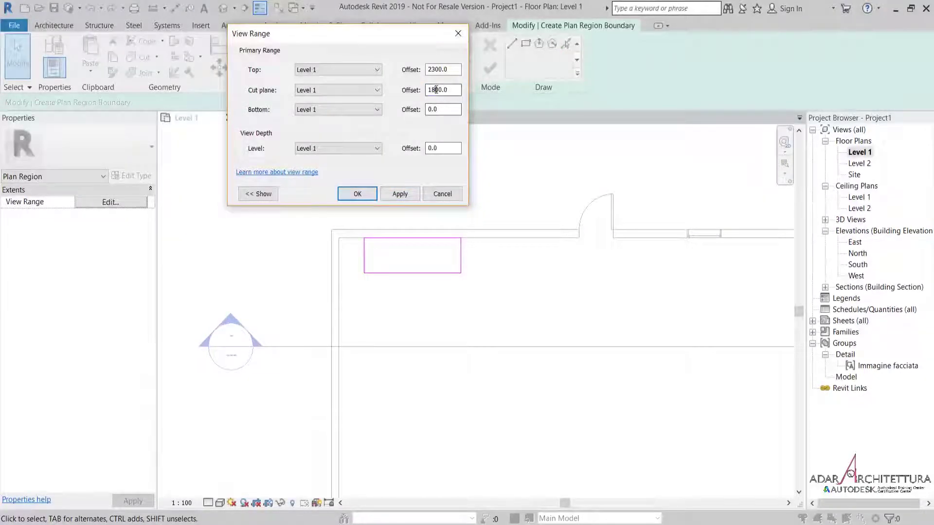
text(6)
text(9)
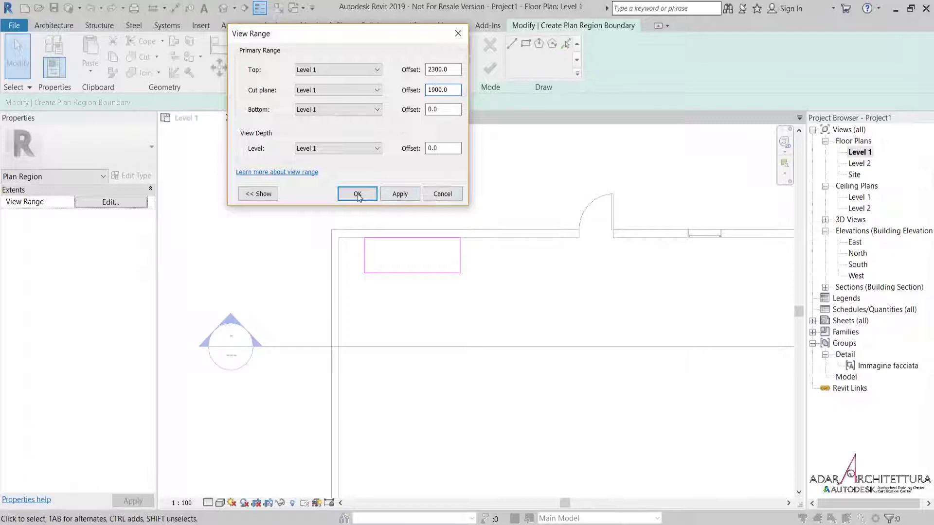
click(410, 196)
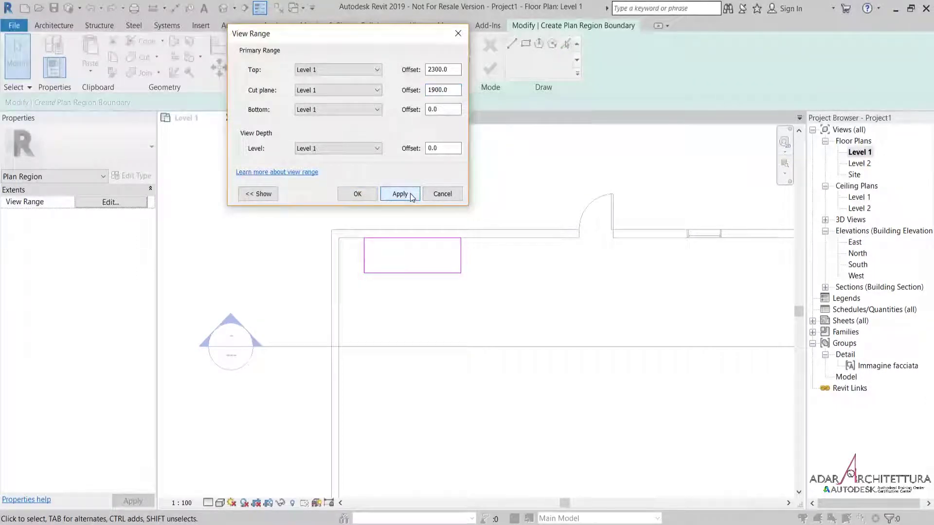
click(455, 193)
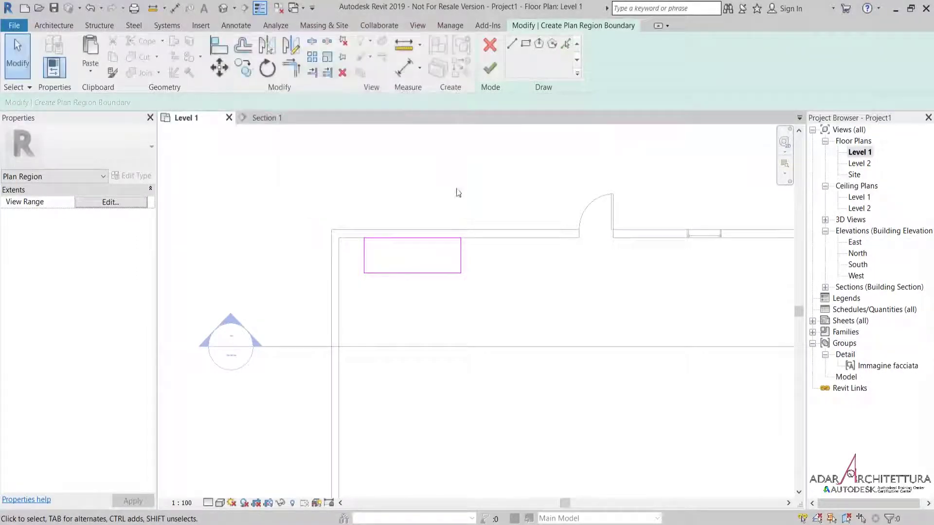
Finish the plan region sketch and drag its edges in tightly around the wall light.
click(490, 68)
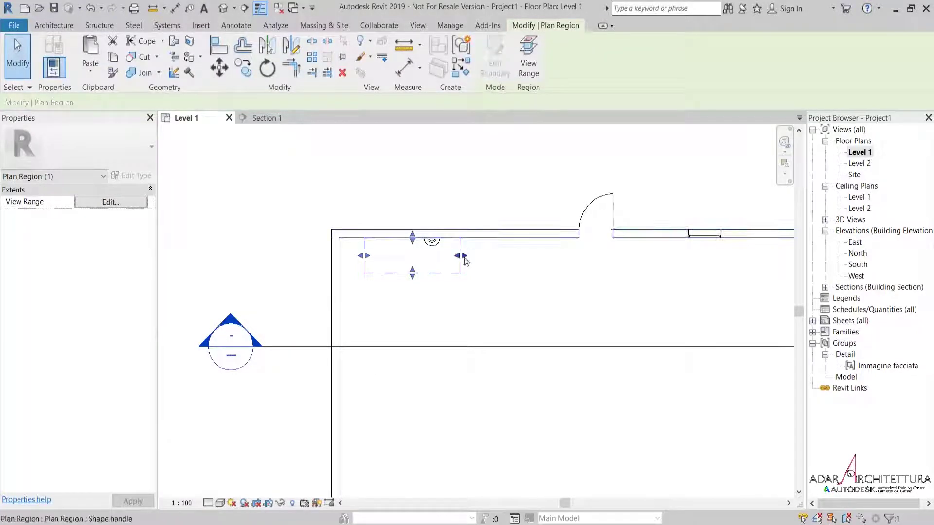
scroll(445, 250, up, 2)
scroll(445, 251, up, 1)
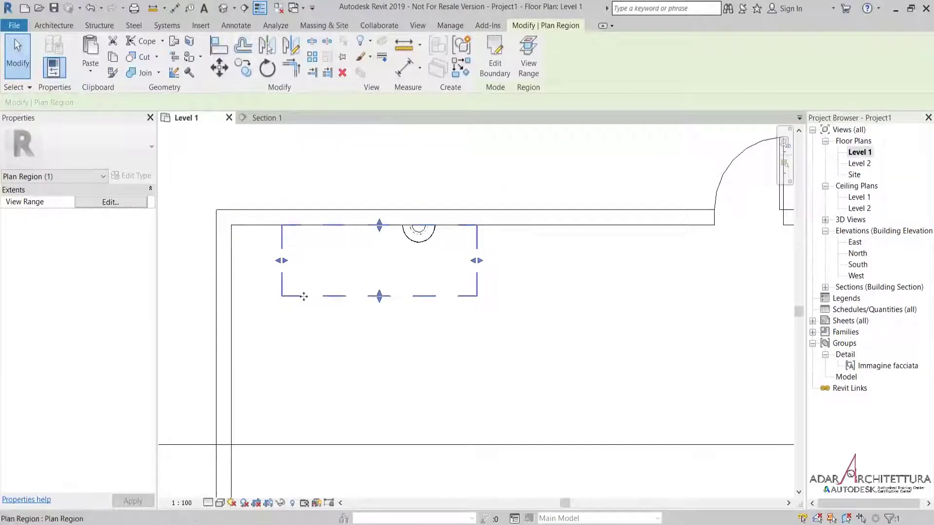
drag(281, 262, 374, 262)
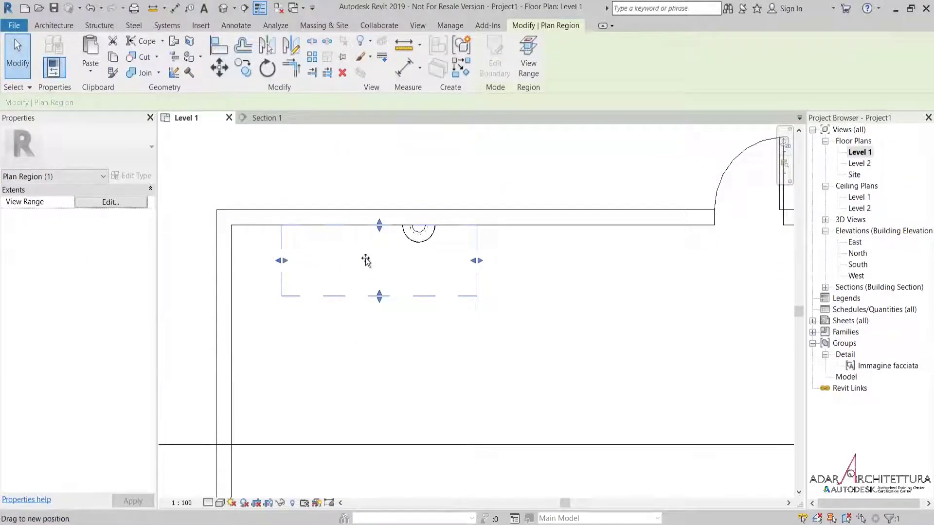
scroll(375, 258, up, 4)
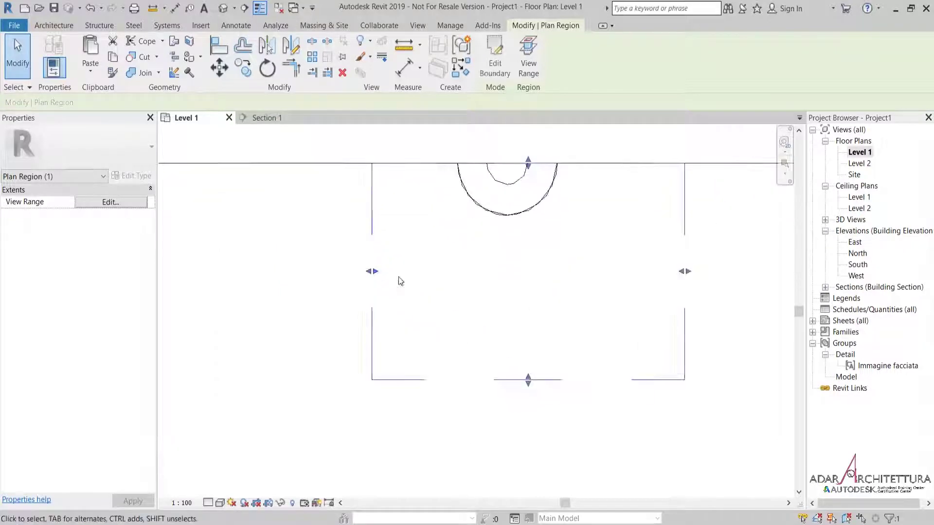
drag(371, 271, 444, 257)
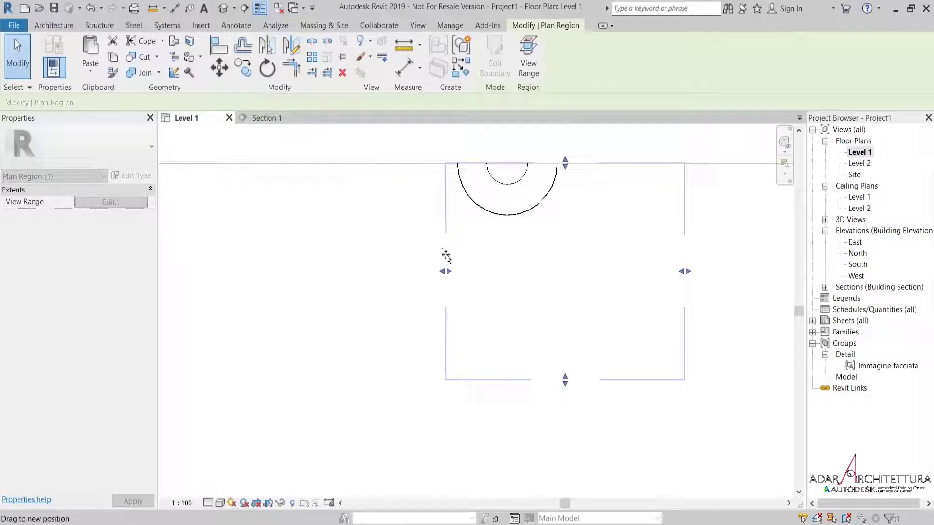
drag(444, 257, 444, 257)
drag(564, 380, 562, 224)
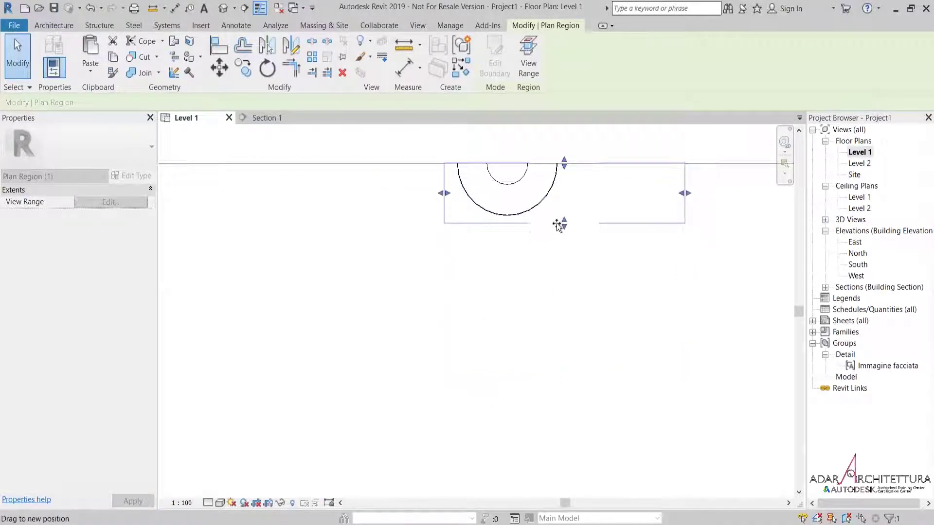
drag(685, 193, 564, 193)
scroll(464, 190, up, 2)
drag(435, 196, 456, 194)
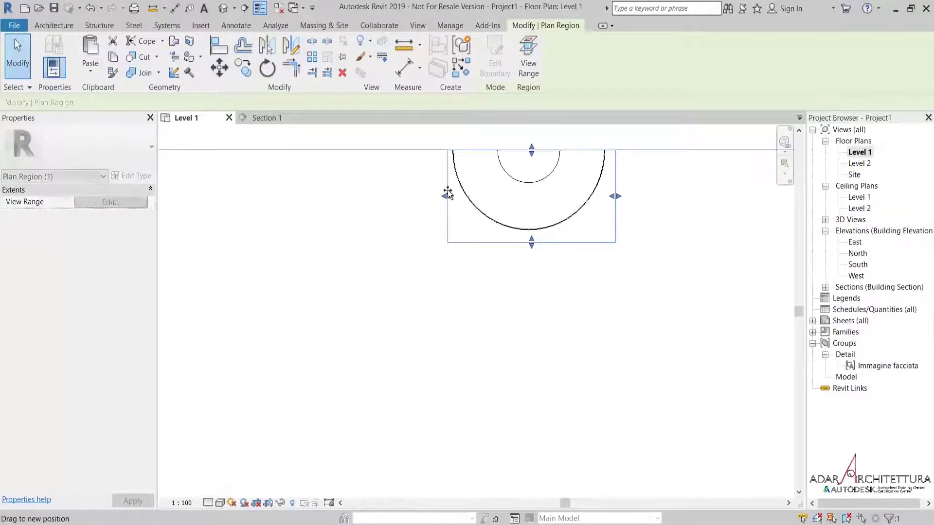
click(479, 316)
Hide the plan region element in the Level 1 view.
scroll(424, 307, down, 4)
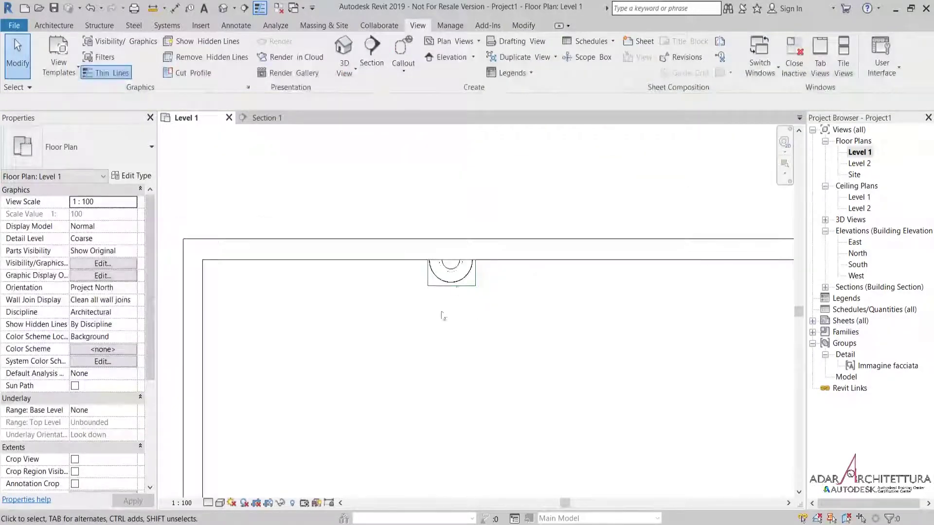
scroll(482, 291, up, 2)
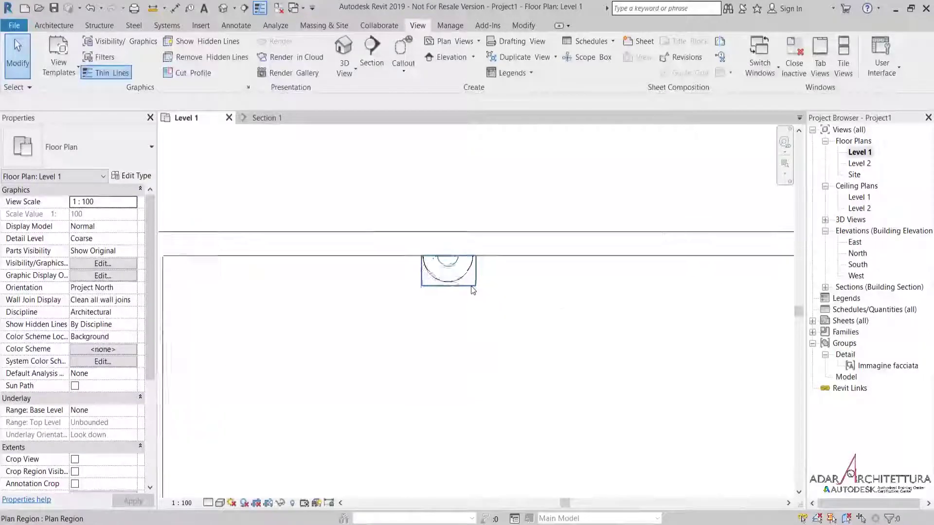
scroll(474, 290, up, 2)
click(472, 290)
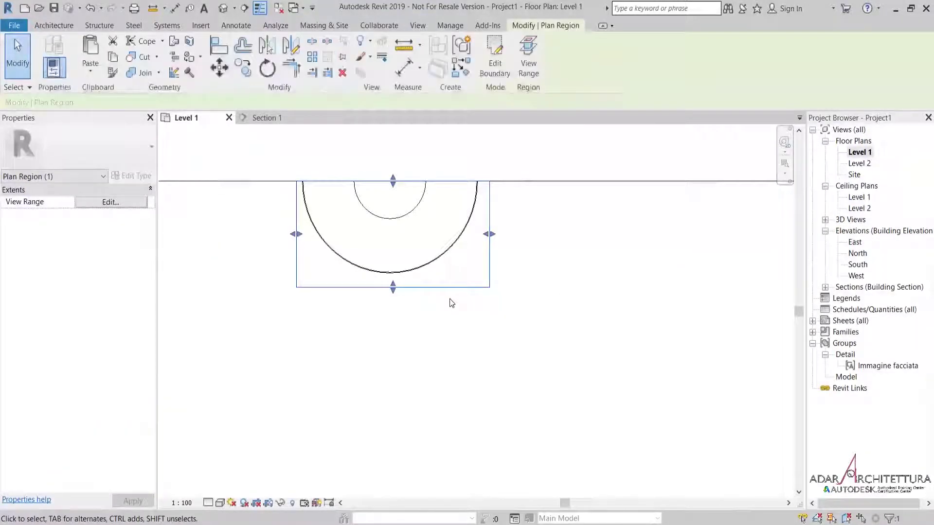
right_click(449, 299)
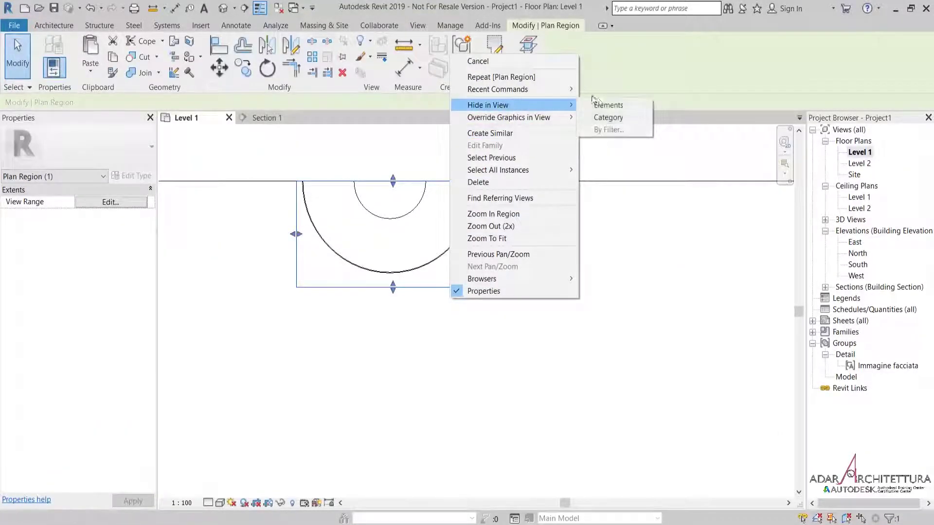
click(605, 102)
scroll(452, 414, down, 3)
scroll(486, 389, down, 3)
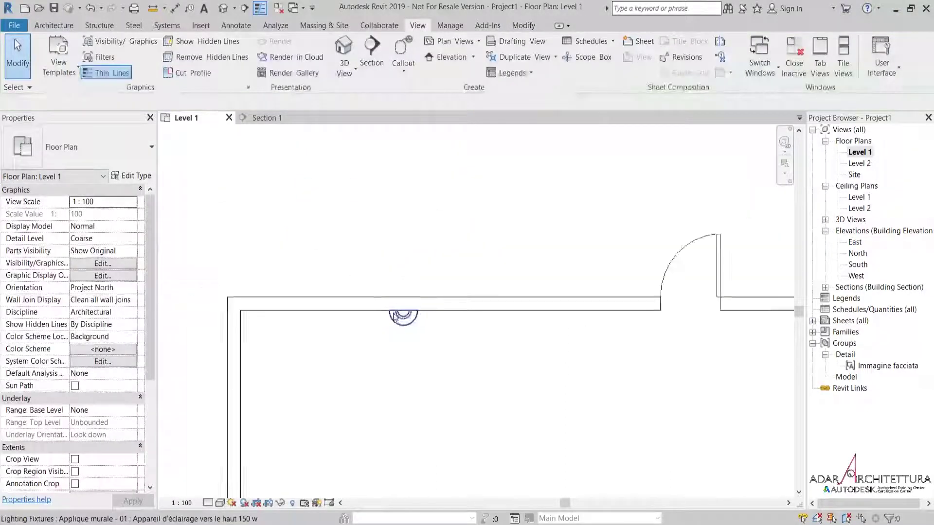
scroll(592, 355, down, 1)
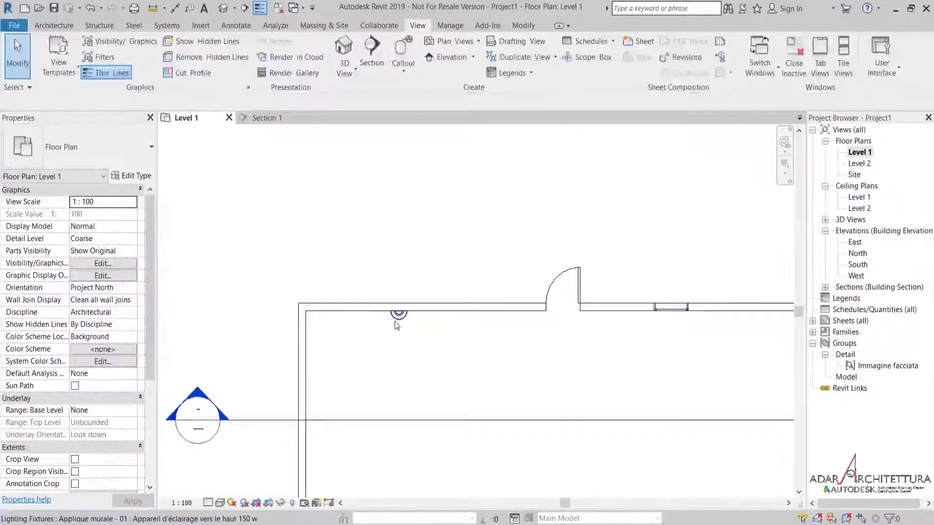